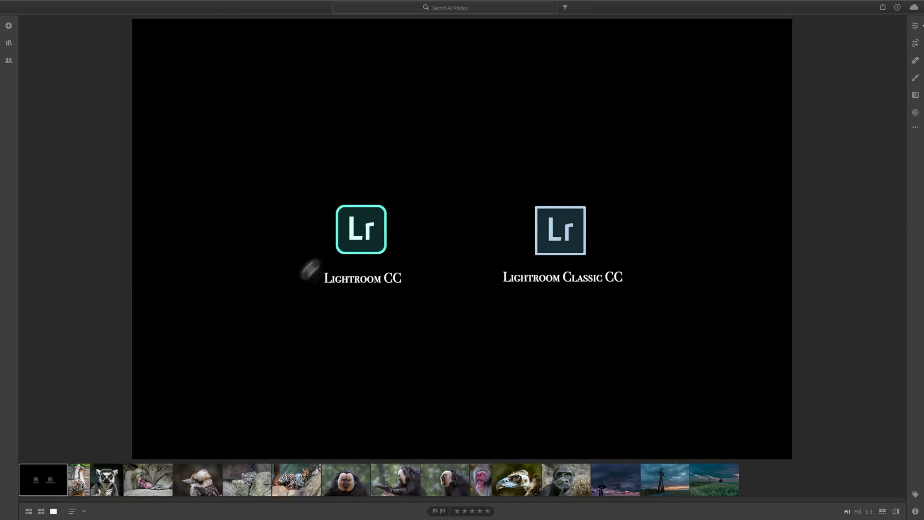
# - Open the kookaburra photo and show the My Photos list with its albums
pyautogui.click(196, 487)
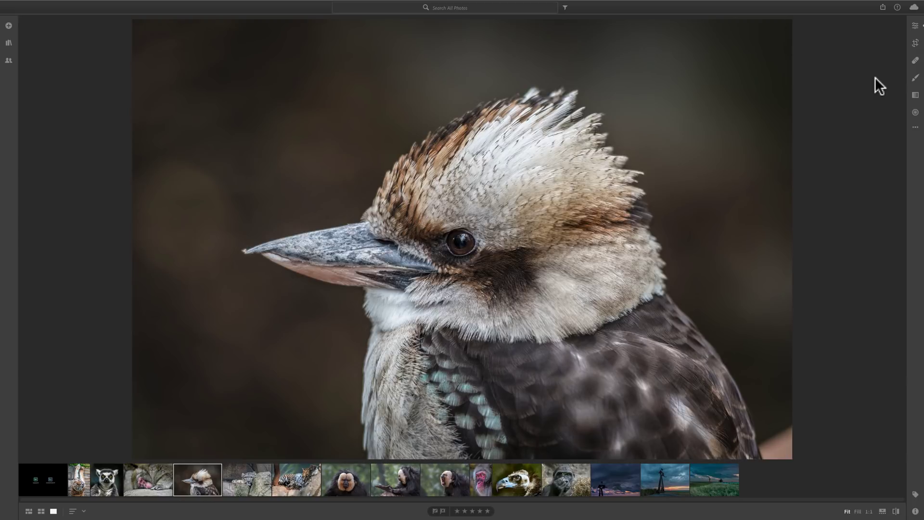
pyautogui.click(9, 43)
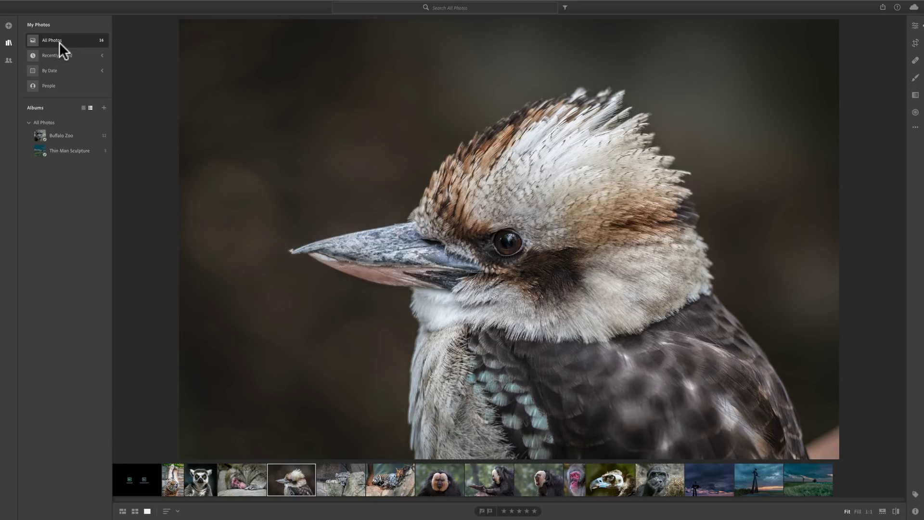
pyautogui.click(28, 122)
pyautogui.click(28, 122)
# - View the sculpture silhouette with birds, the sculpture in the grass field, and the snow leopard photo
pyautogui.click(709, 481)
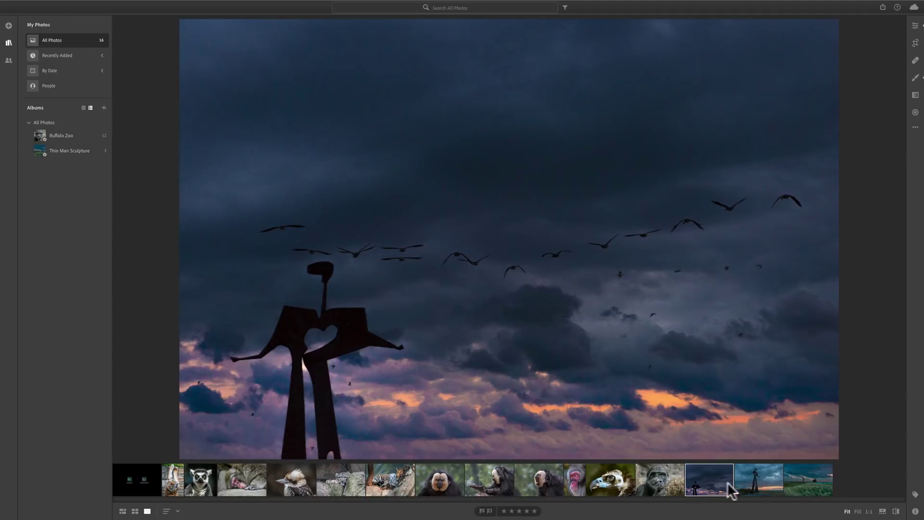
pyautogui.click(799, 479)
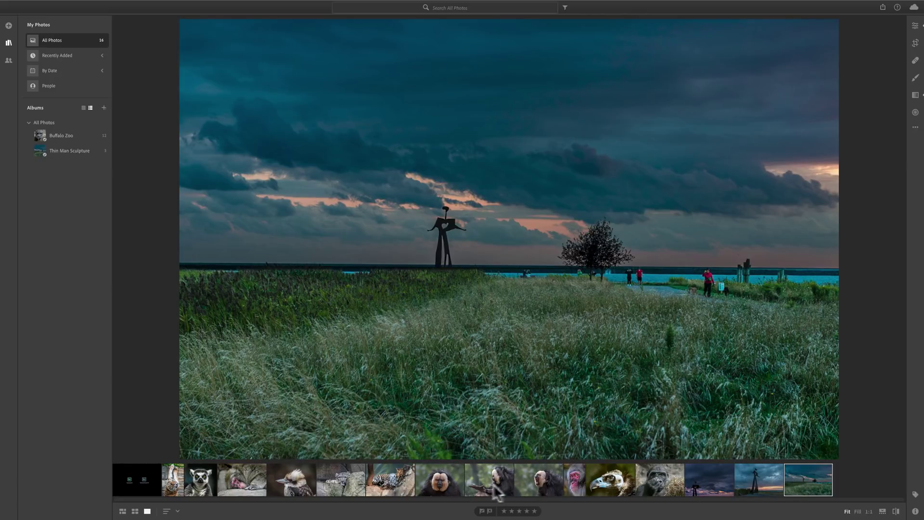
pyautogui.click(342, 480)
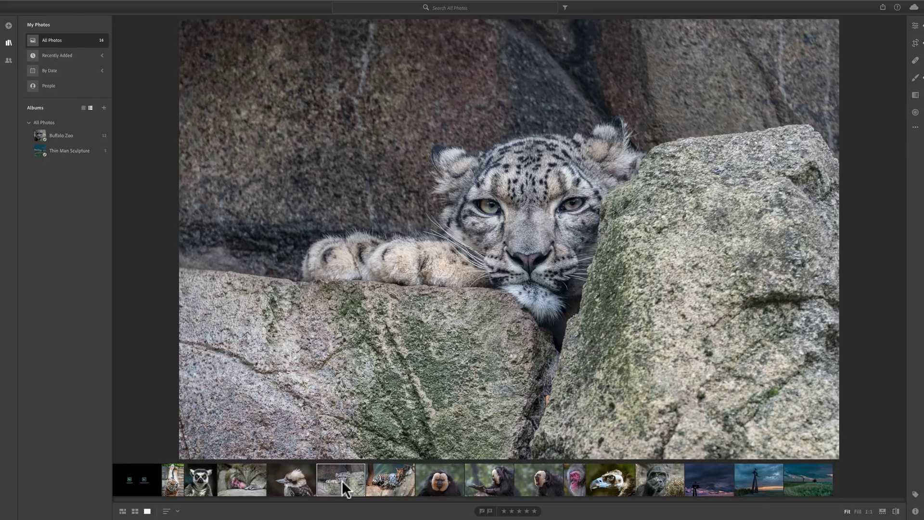
# - Try the picked and rejected flags on the snow leopard photo and clear its flag again
pyautogui.press('p')
pyautogui.press('p')
pyautogui.press('p')
pyautogui.press('u')
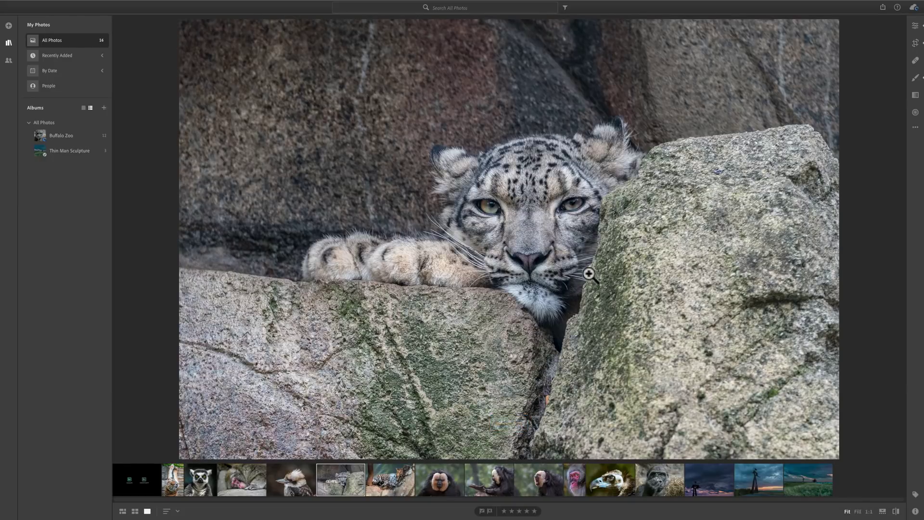
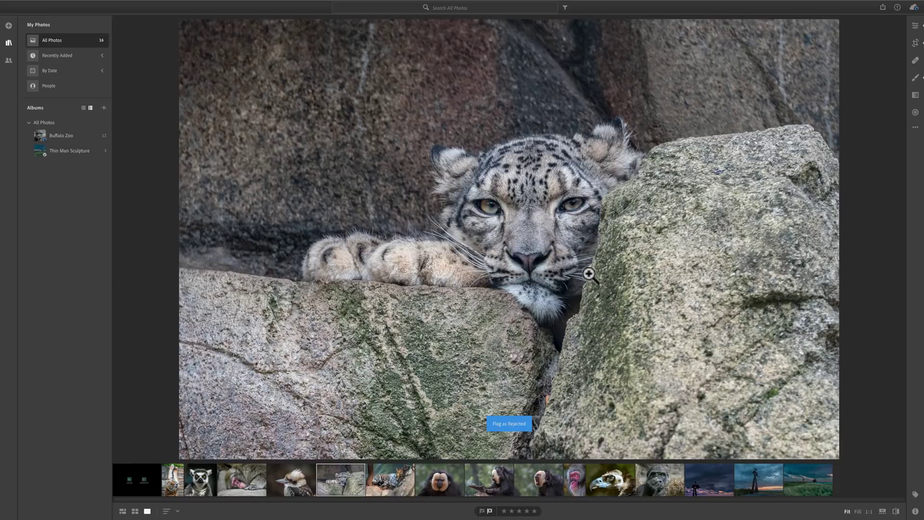
pyautogui.press('u')
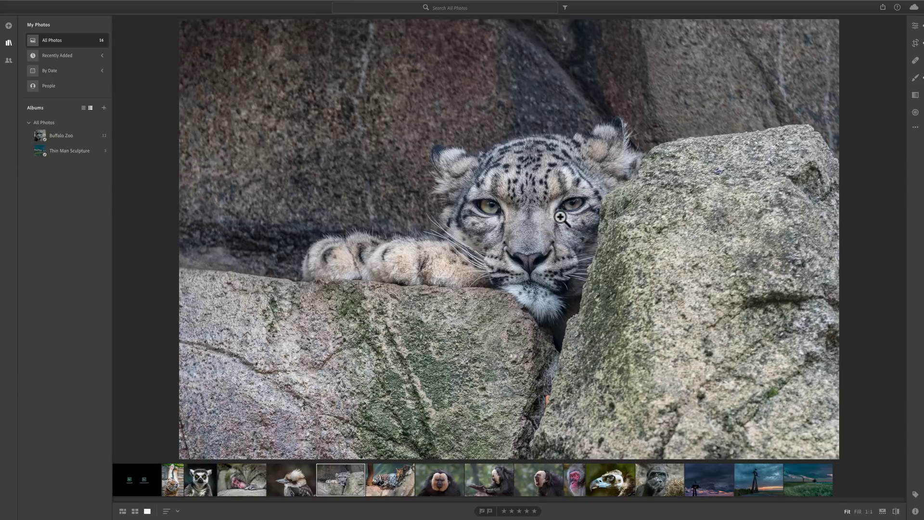
# - Show the snow leopard photo's edit settings and look through the available profiles
pyautogui.click(915, 26)
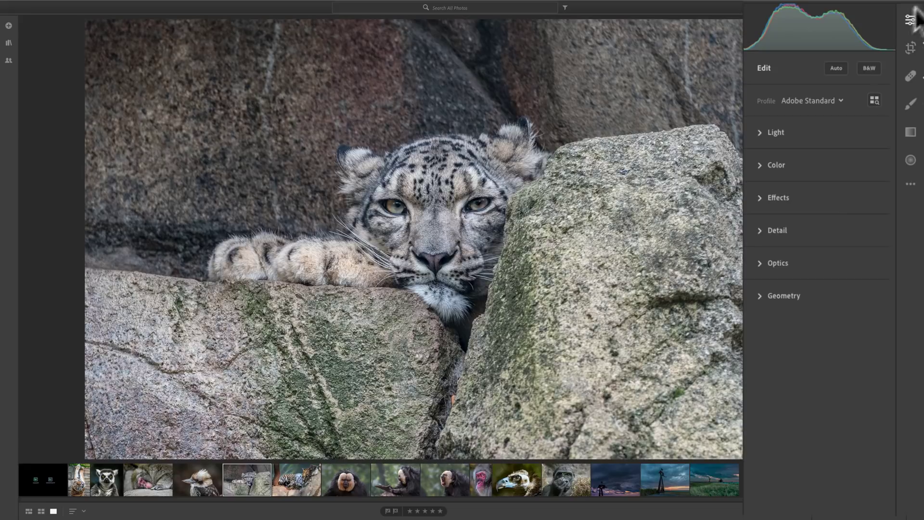
pyautogui.click(873, 98)
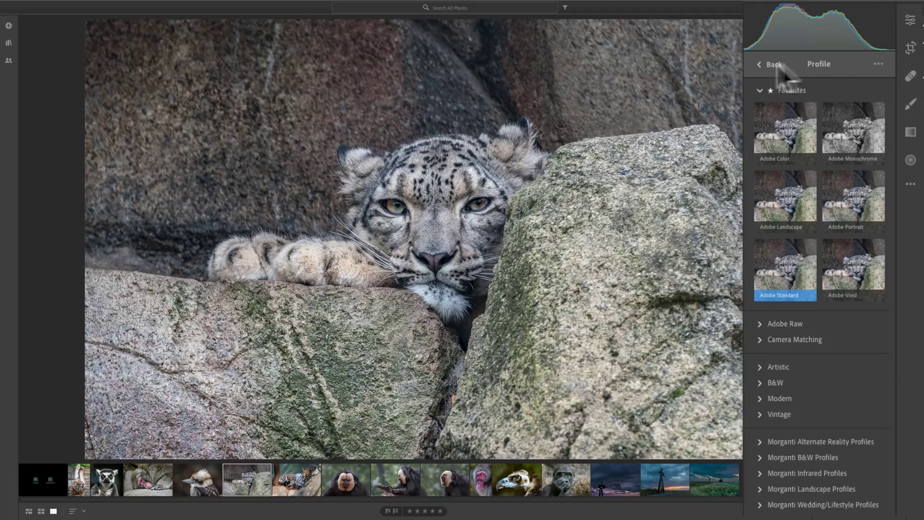
pyautogui.click(756, 64)
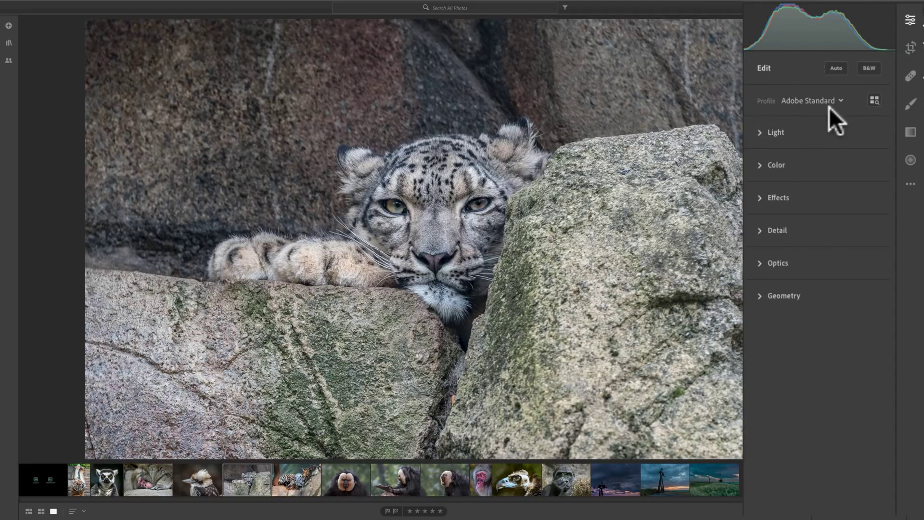
# - Examine the photo's Light settings, including the point curve and the parametric tone curve
pyautogui.click(770, 132)
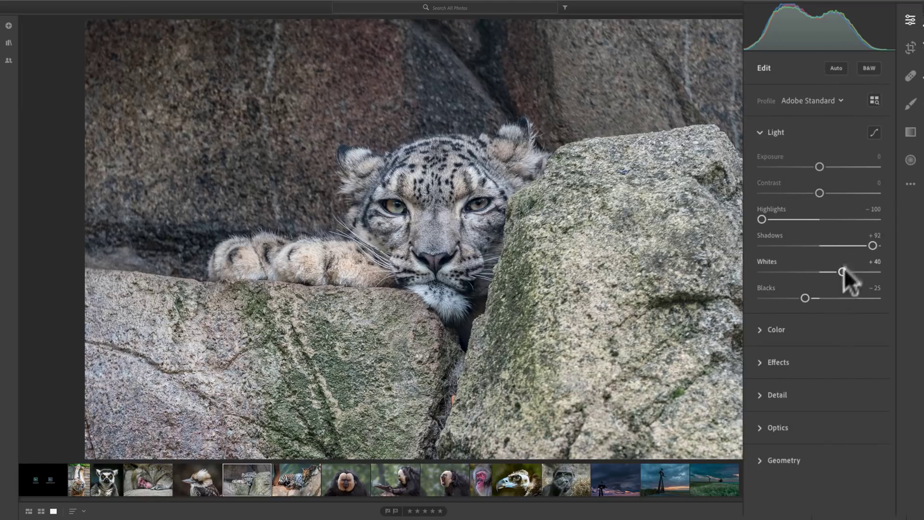
pyautogui.click(874, 132)
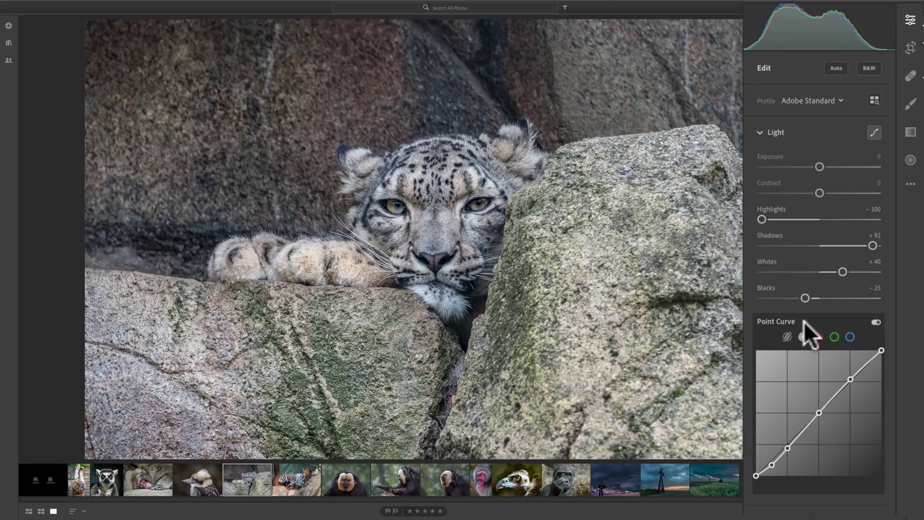
pyautogui.click(787, 336)
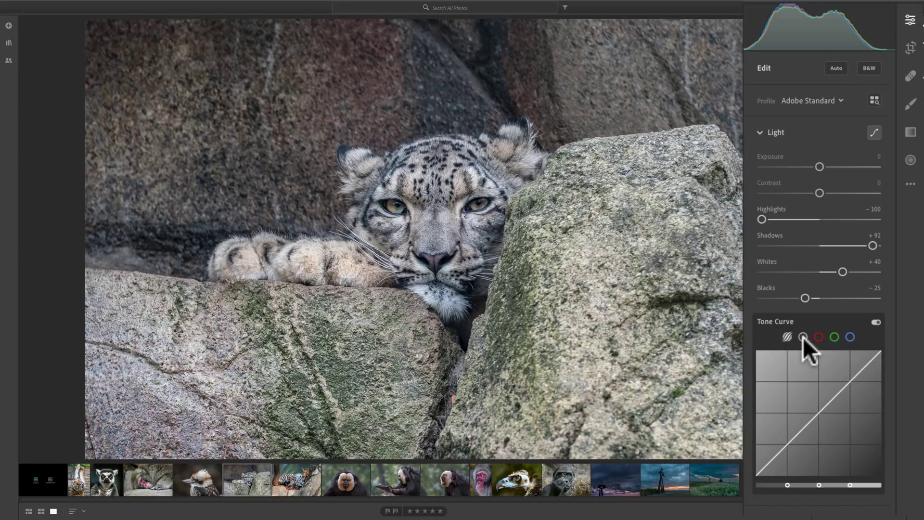
pyautogui.click(803, 337)
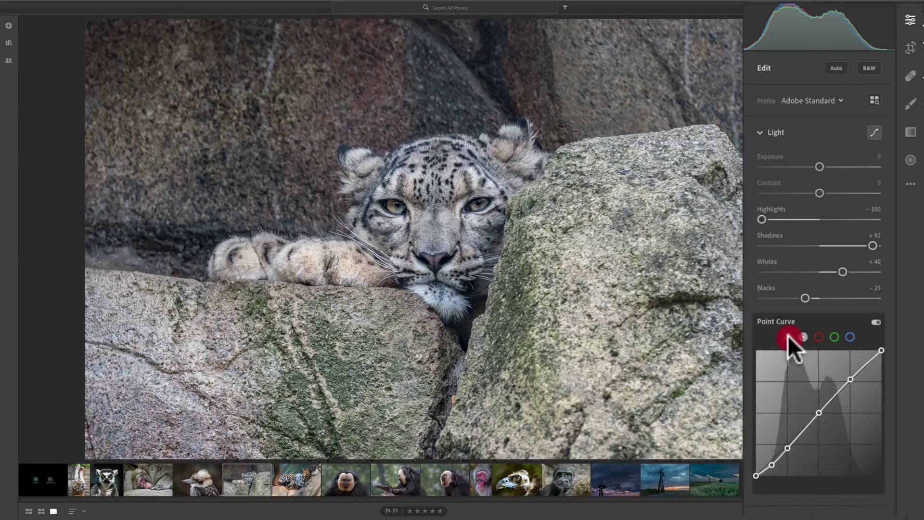
pyautogui.click(802, 337)
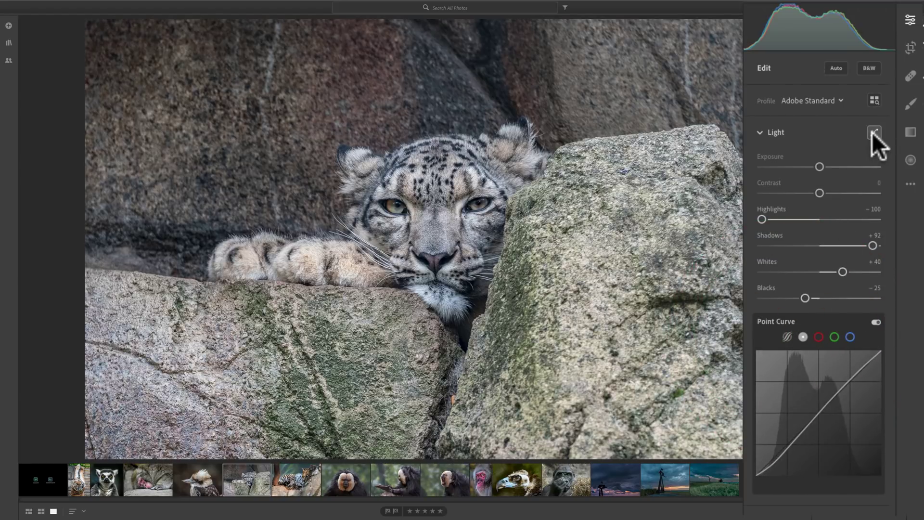
pyautogui.click(758, 131)
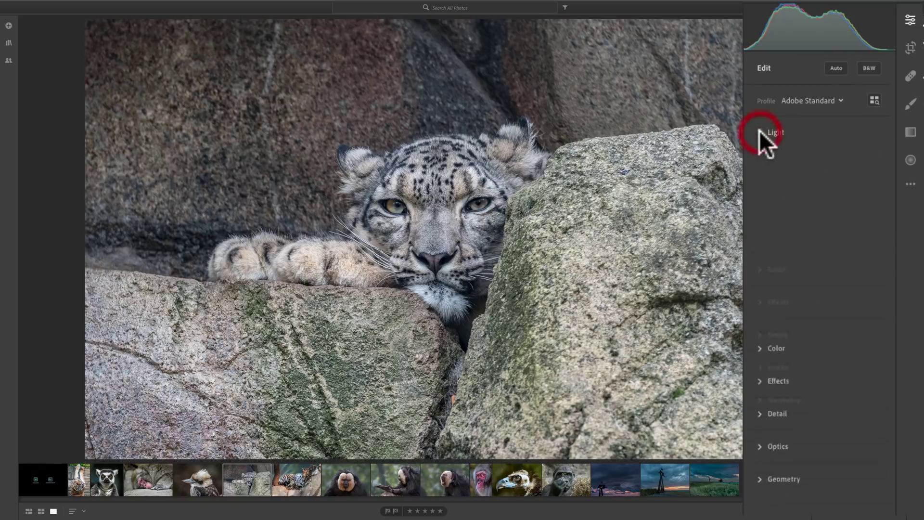
# - Examine the photo's Color settings, including white balance, saturation and the Color Mixer
pyautogui.click(760, 164)
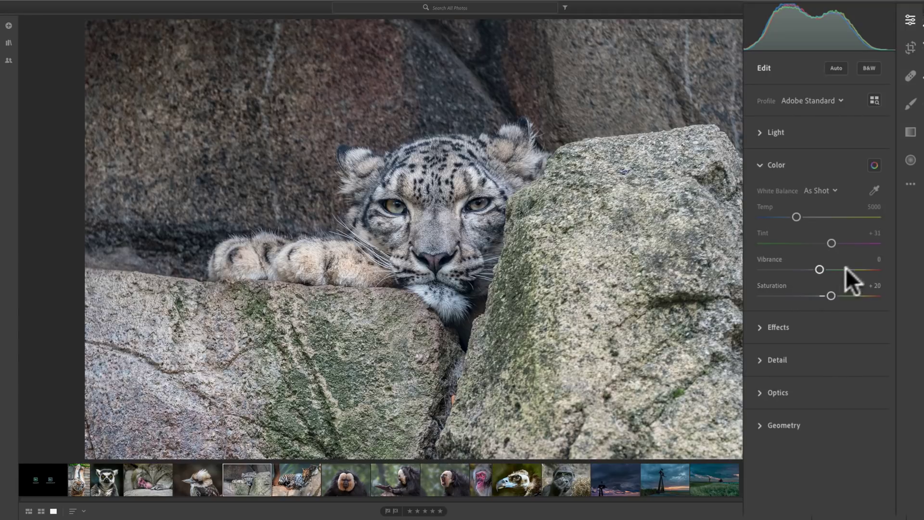
pyautogui.click(873, 165)
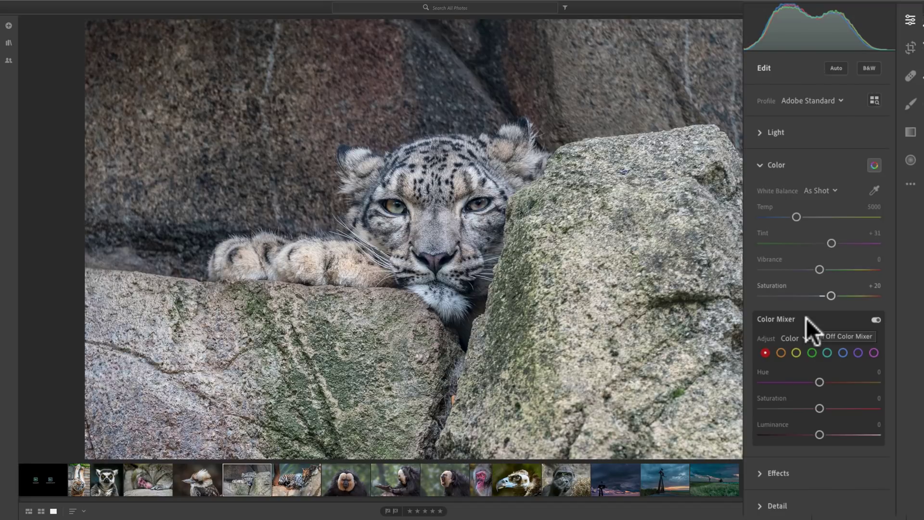
pyautogui.click(871, 164)
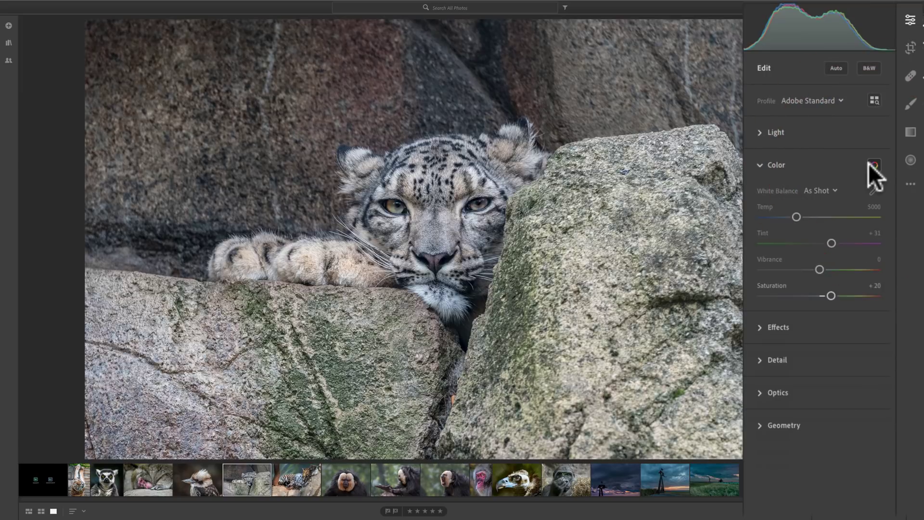
pyautogui.click(759, 164)
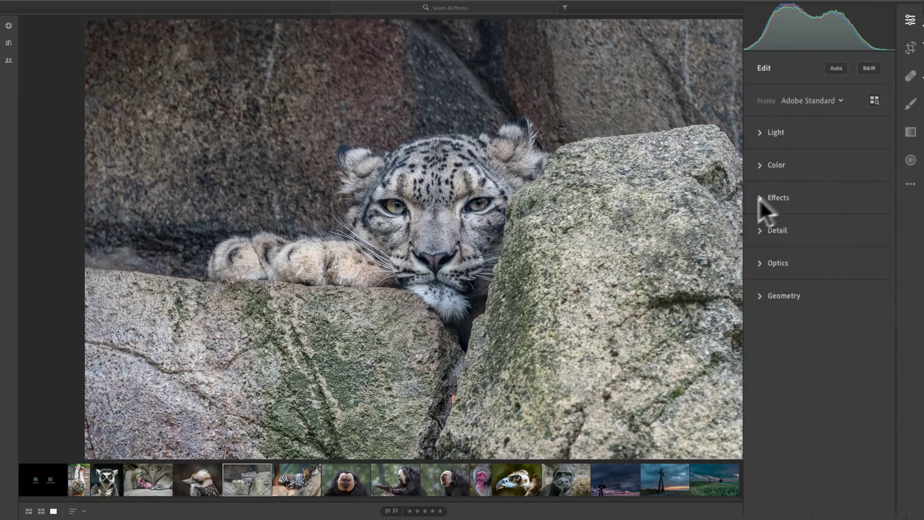
# - Examine the photo's Effects settings, including clarity, dehaze and Split Toning
pyautogui.click(759, 198)
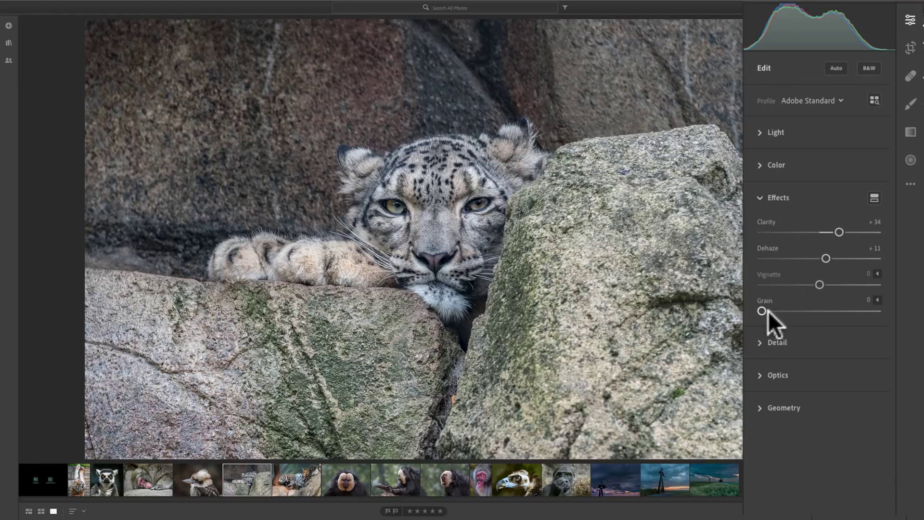
pyautogui.click(874, 197)
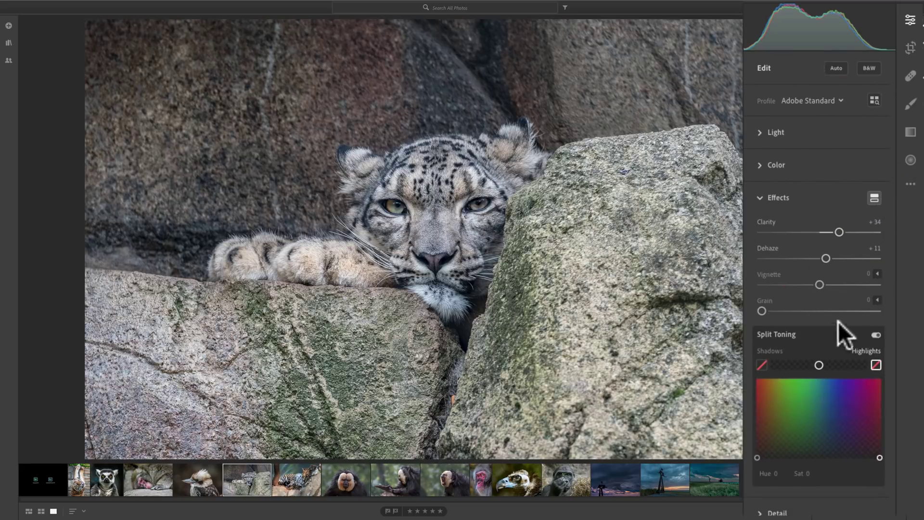
pyautogui.click(763, 197)
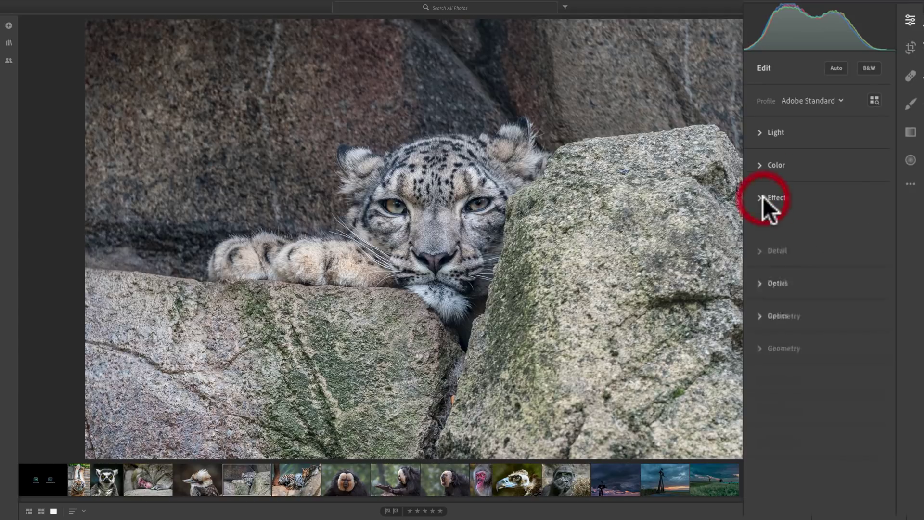
# - Examine the photo's sharpening, noise reduction and lens correction settings
pyautogui.click(756, 229)
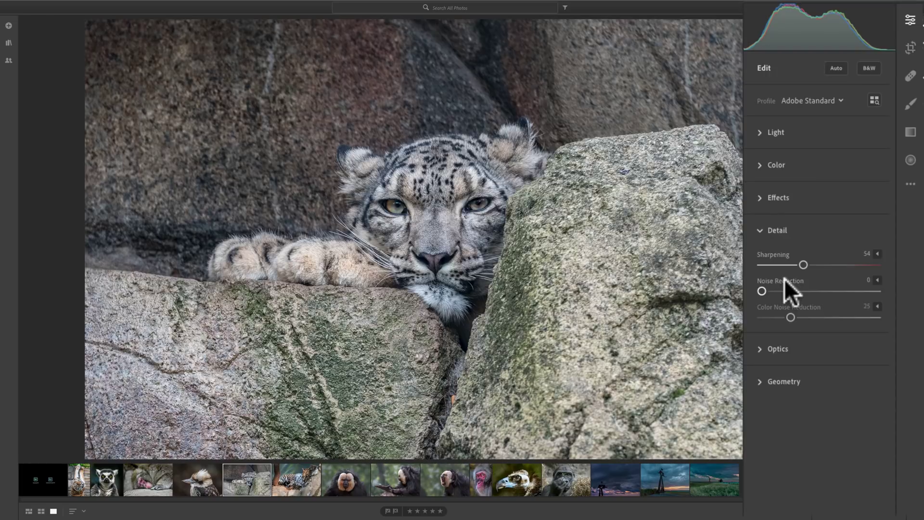
pyautogui.moveTo(785, 280)
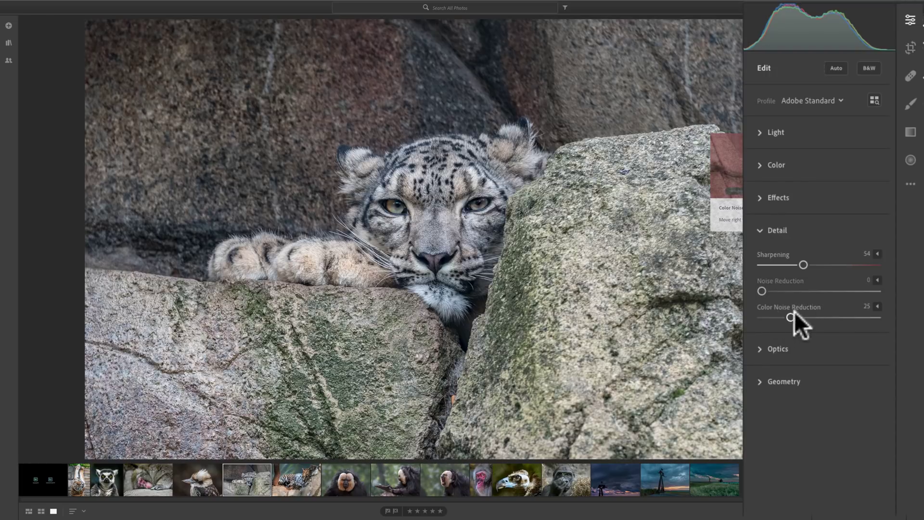
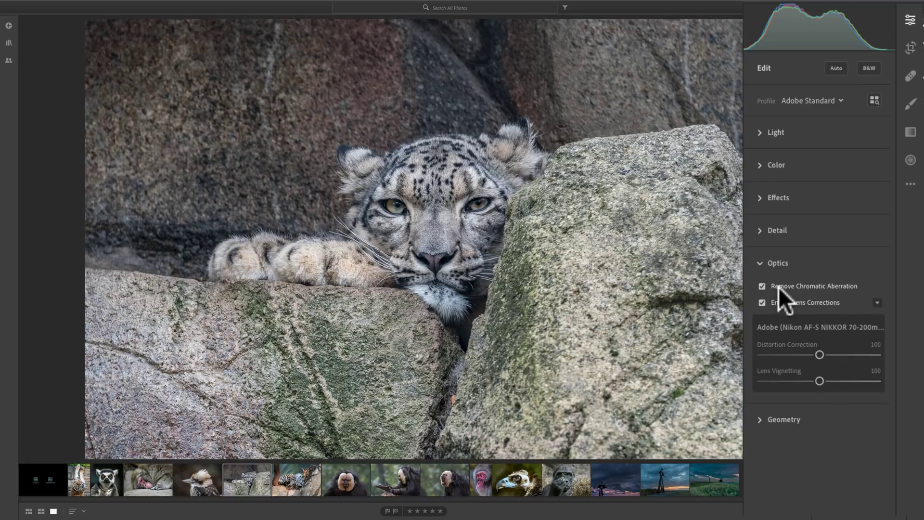
pyautogui.click(765, 263)
# - Examine the photo's Geometry settings, including the Upright modes and the manual transform sliders
pyautogui.click(760, 296)
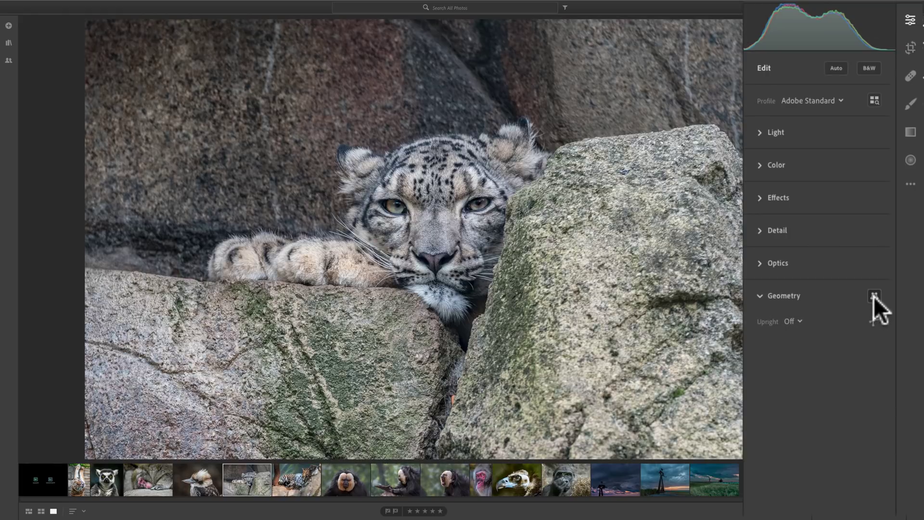
pyautogui.click(799, 320)
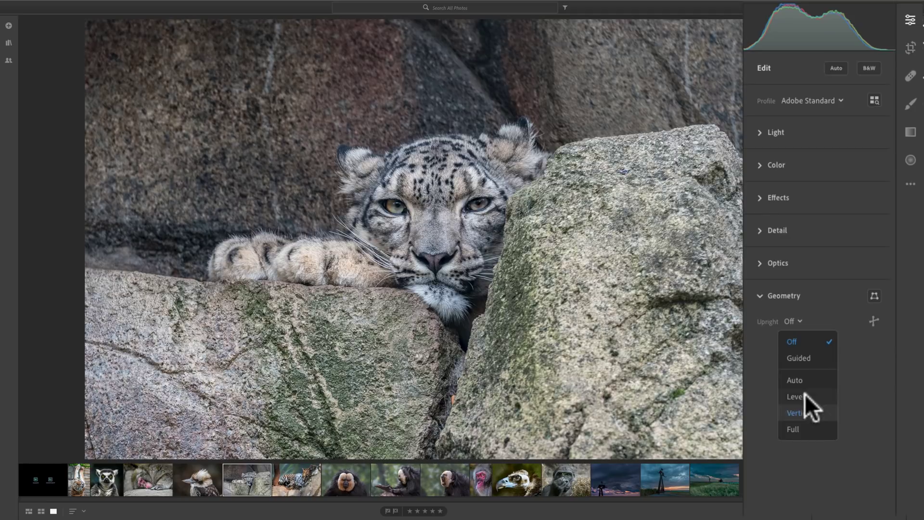
pyautogui.click(753, 355)
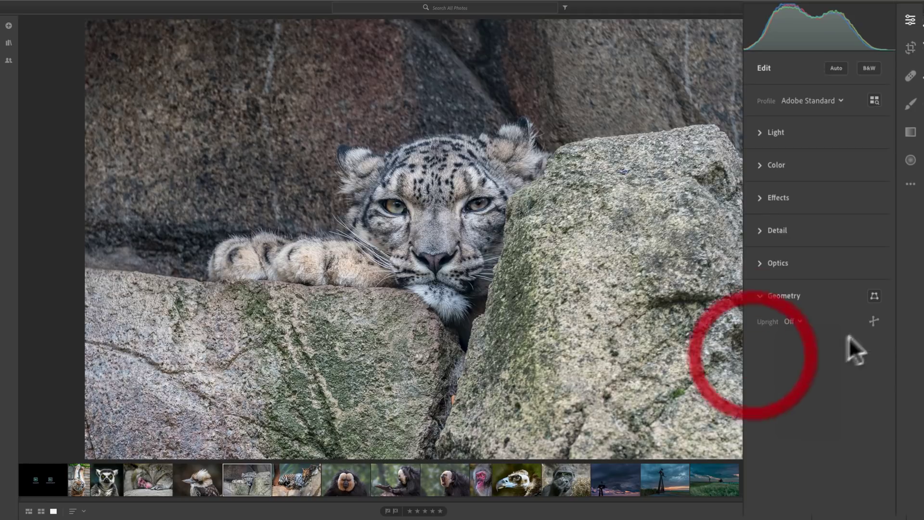
pyautogui.click(874, 296)
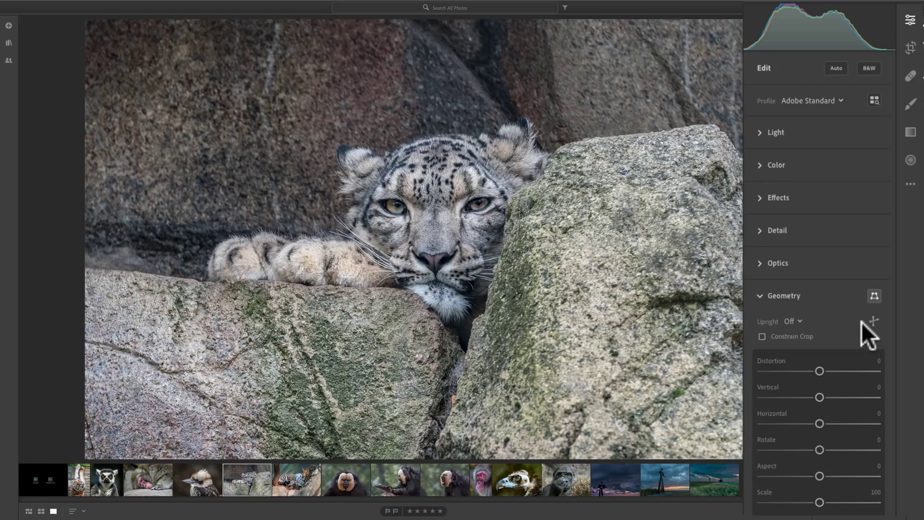
pyautogui.click(874, 295)
pyautogui.click(874, 295)
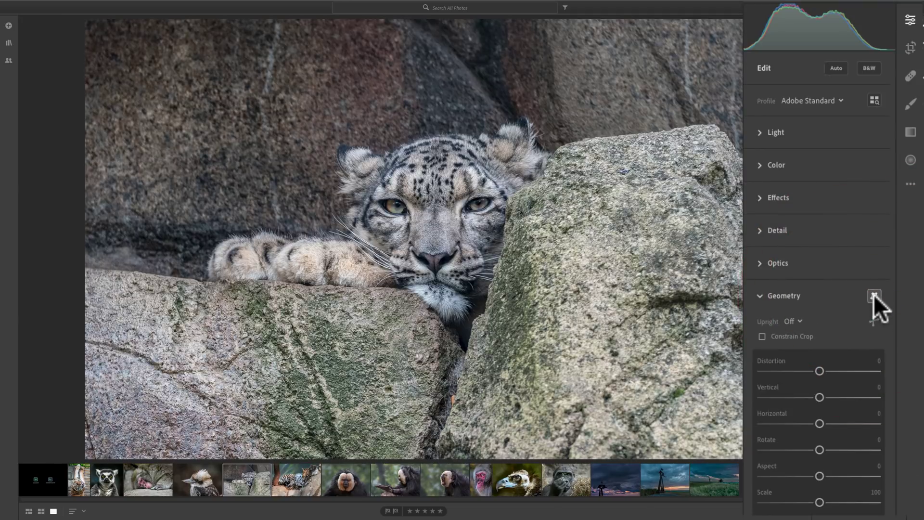
# - Switch Upright to Guided without adding guides, leave the guide tool, and collapse the Geometry settings
pyautogui.click(873, 317)
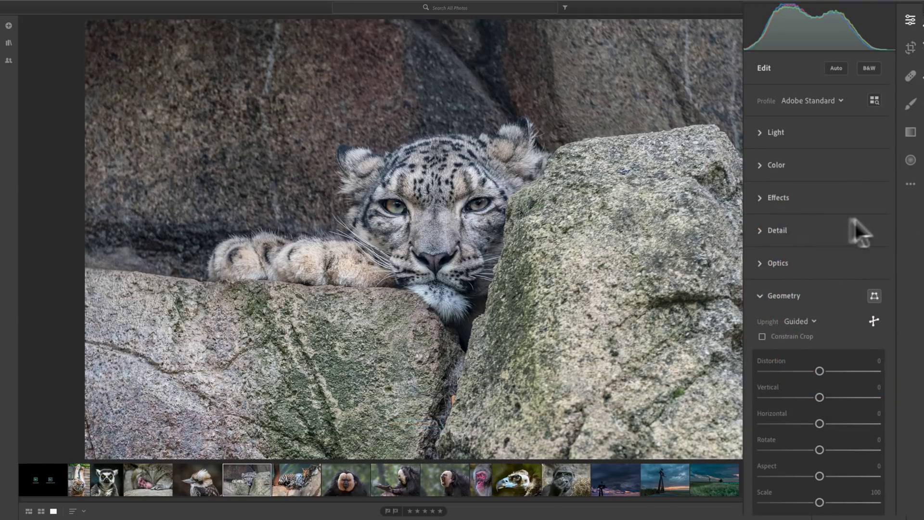
pyautogui.click(873, 319)
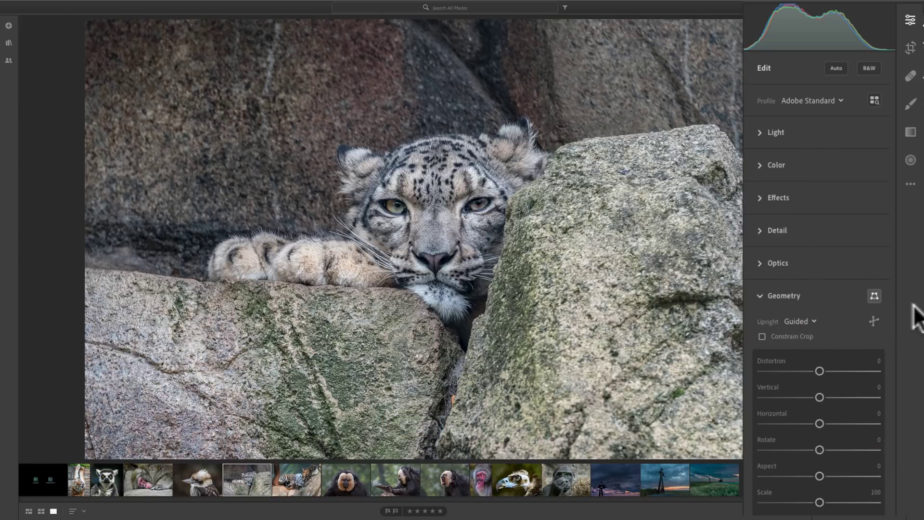
pyautogui.click(873, 294)
pyautogui.click(785, 295)
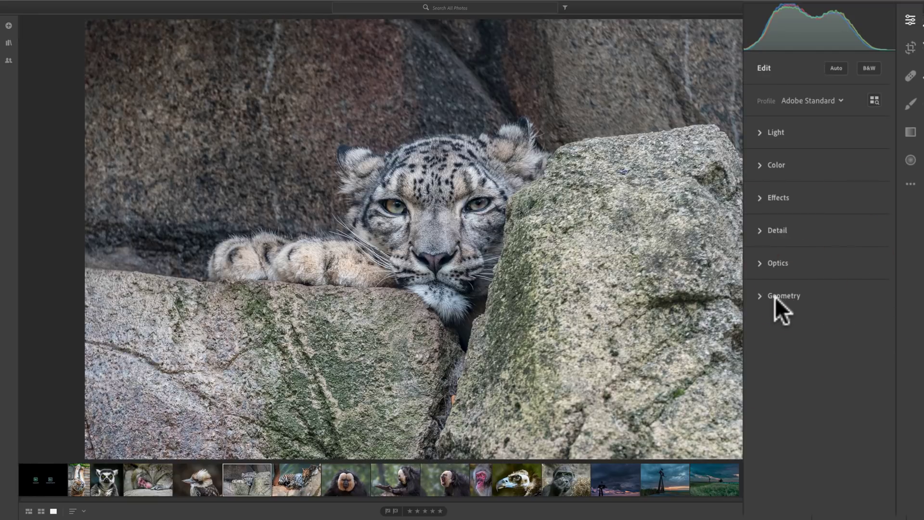
# - Examine the photo's Crop and Rotate & Flip settings, followed by the Healing Brush settings and its mode choices
pyautogui.click(911, 48)
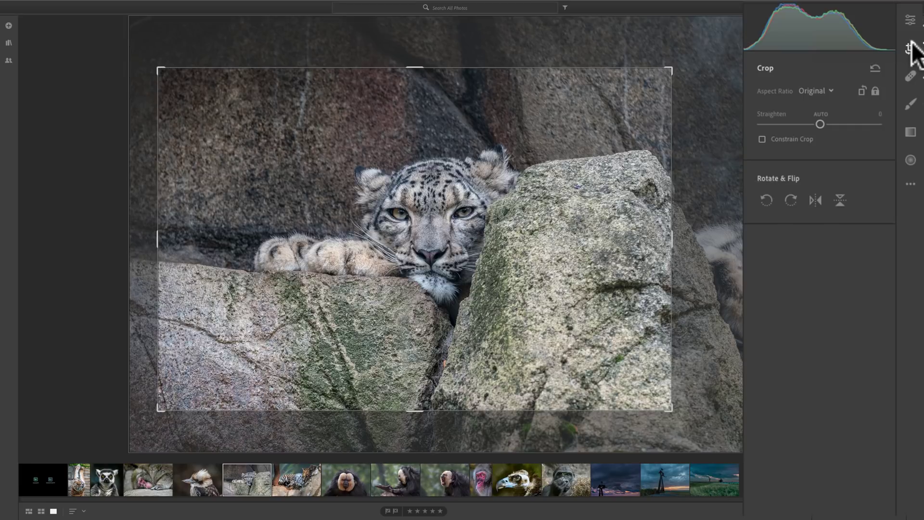
pyautogui.click(912, 77)
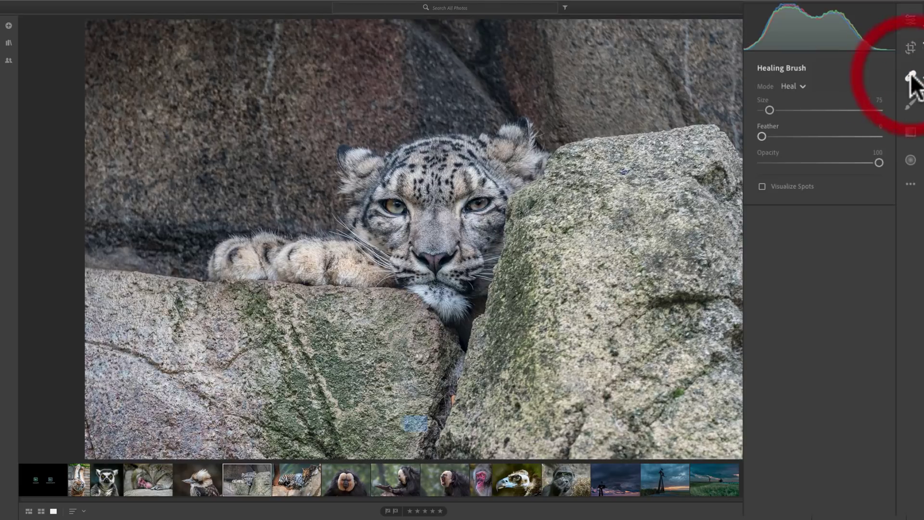
pyautogui.click(801, 86)
pyautogui.click(801, 86)
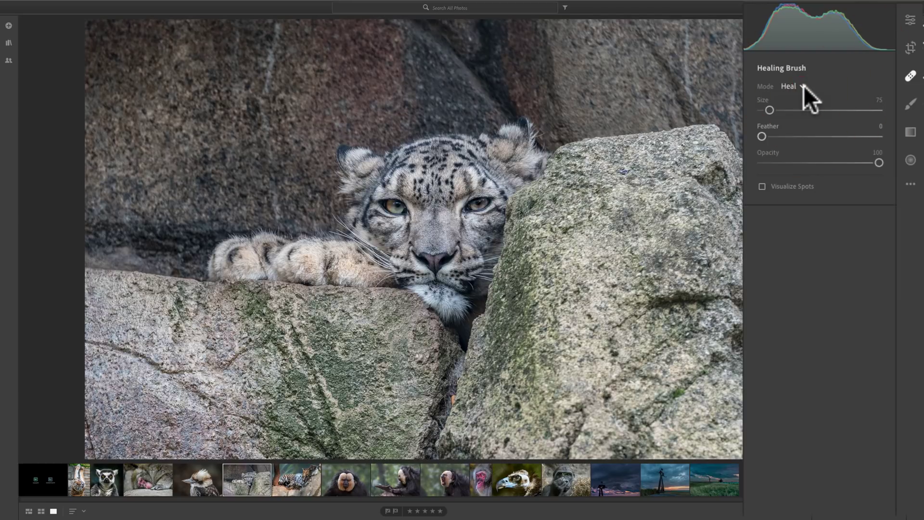
# - Examine the local adjustment settings of the Brush, Linear Gradient and Radial Gradient tools
pyautogui.click(911, 103)
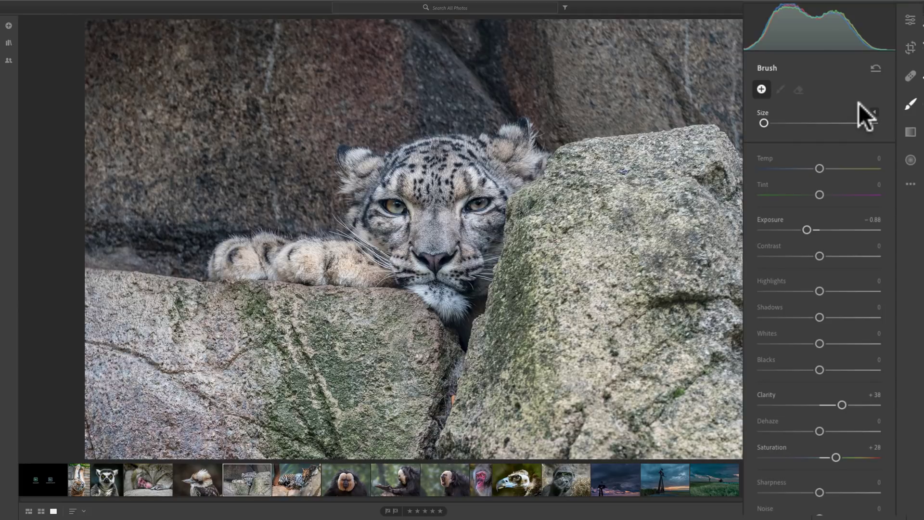
pyautogui.click(910, 131)
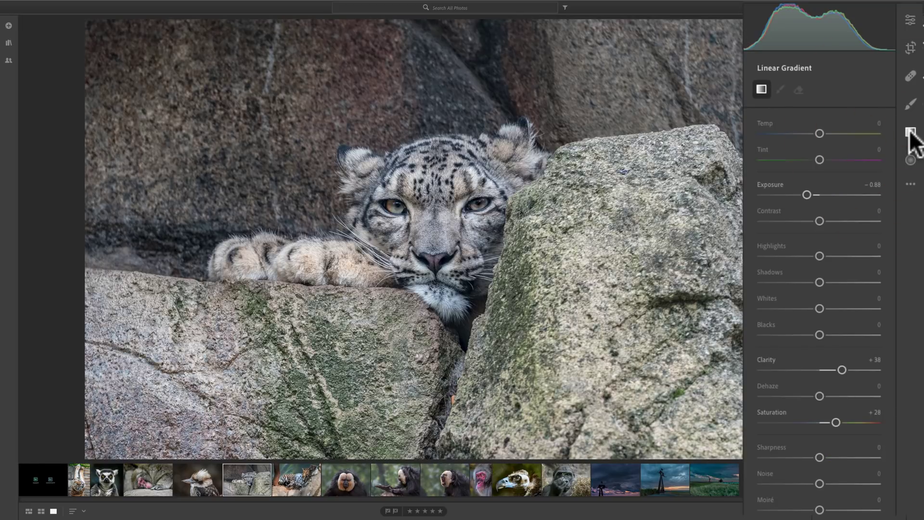
pyautogui.click(909, 161)
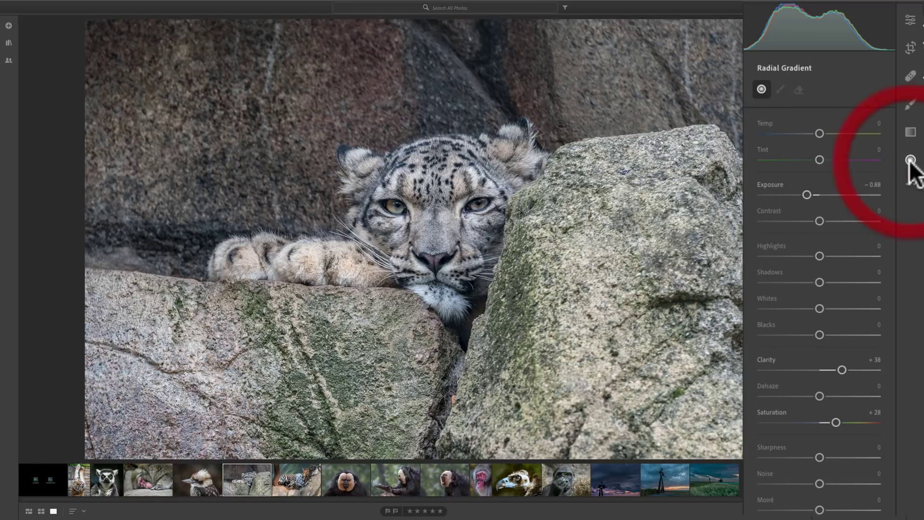
# - Copy the snow leopard photo's edit settings and review the additional options for pasting, resetting and editing in Photoshop
pyautogui.click(910, 184)
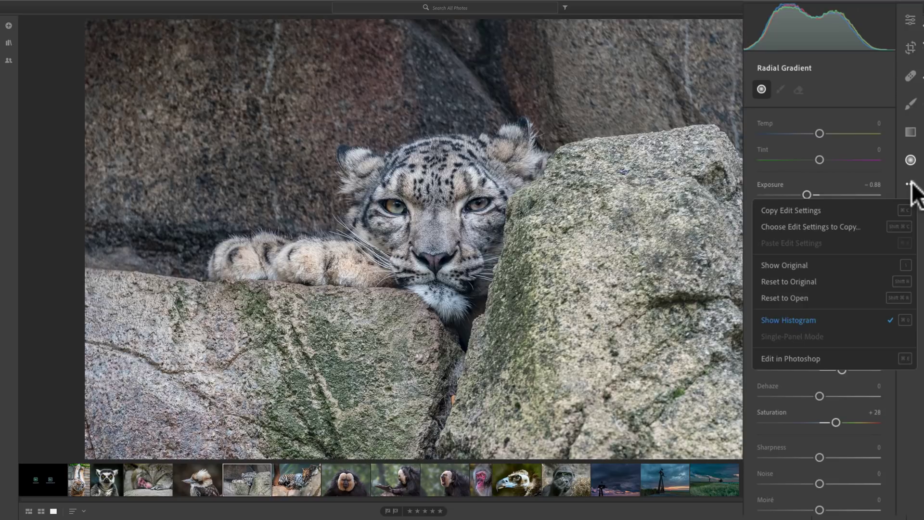
pyautogui.click(853, 209)
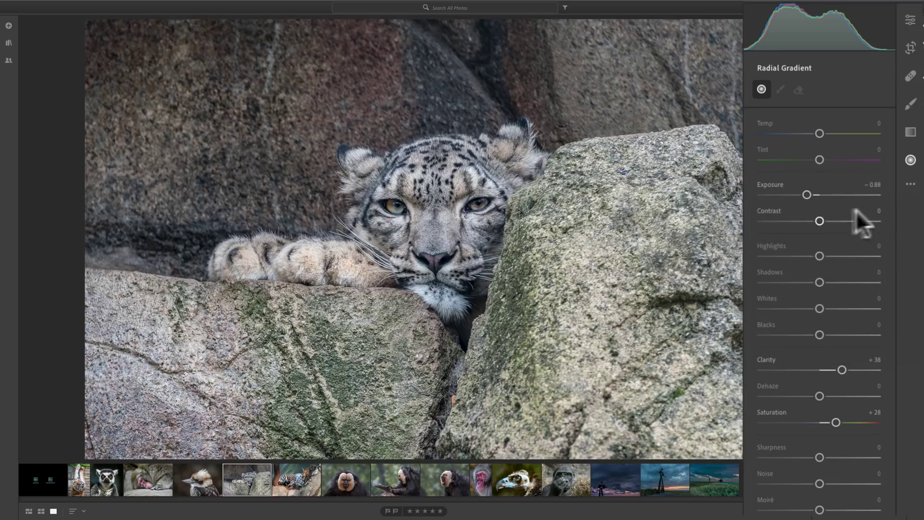
pyautogui.click(913, 185)
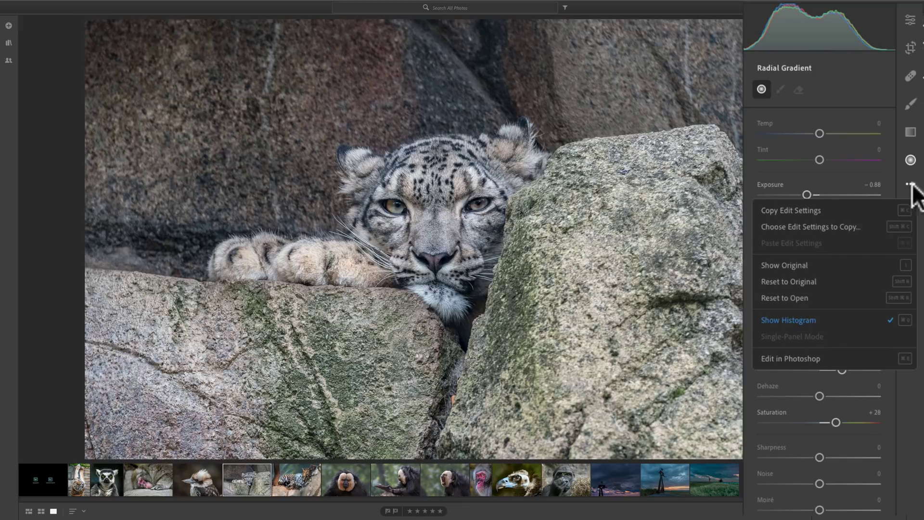
pyautogui.click(910, 184)
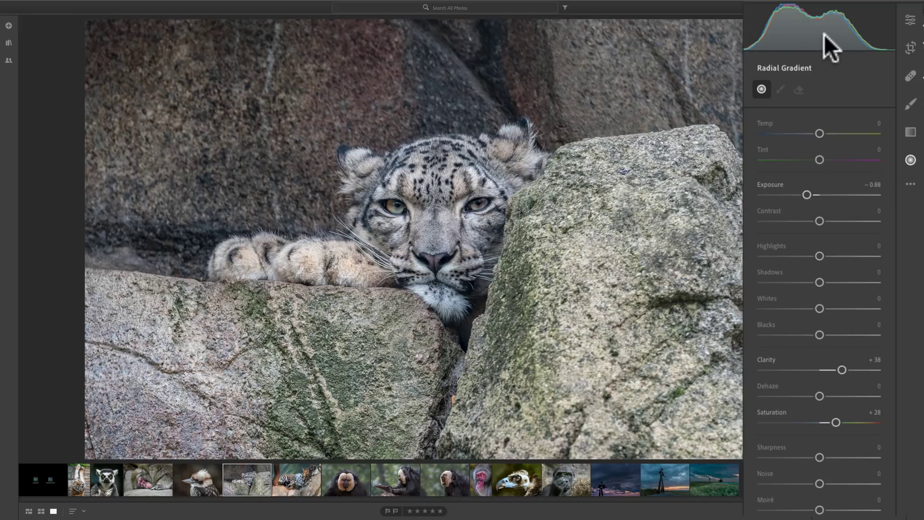